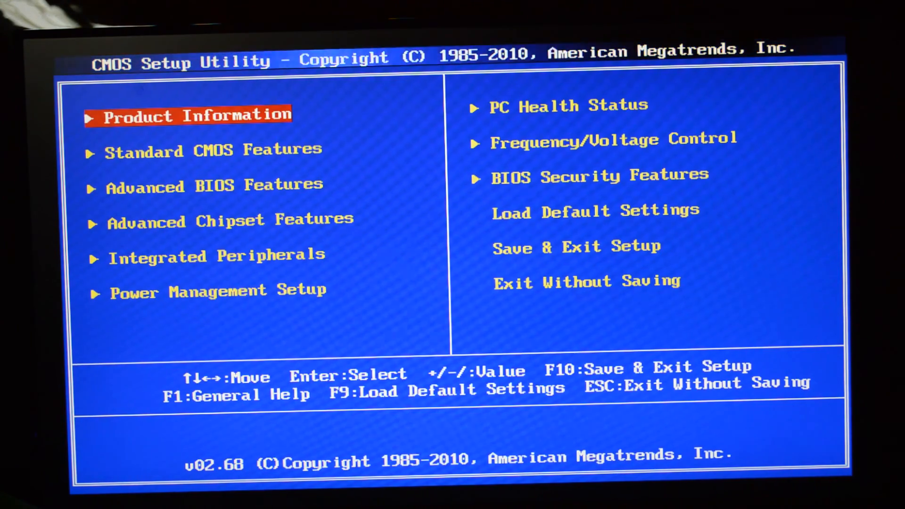
- Open the Advanced Chipset Features of the BIOS setup and go to the Intel VT setting
{"action": "key", "text": "Down"}
{"action": "key", "text": "Down"}
{"action": "key", "text": "Down"}
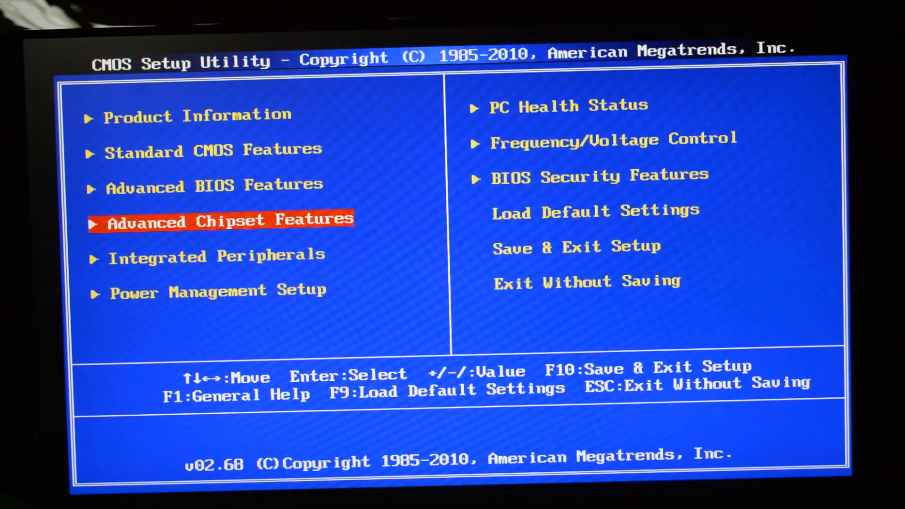
{"action": "key", "text": "Return"}
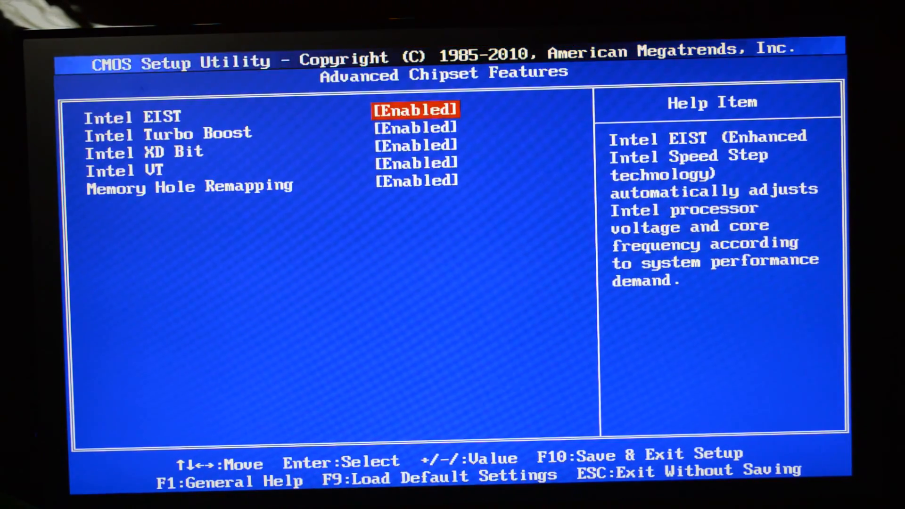
{"action": "key", "text": "Down"}
{"action": "key", "text": "Down"}
{"action": "key", "text": "Down"}
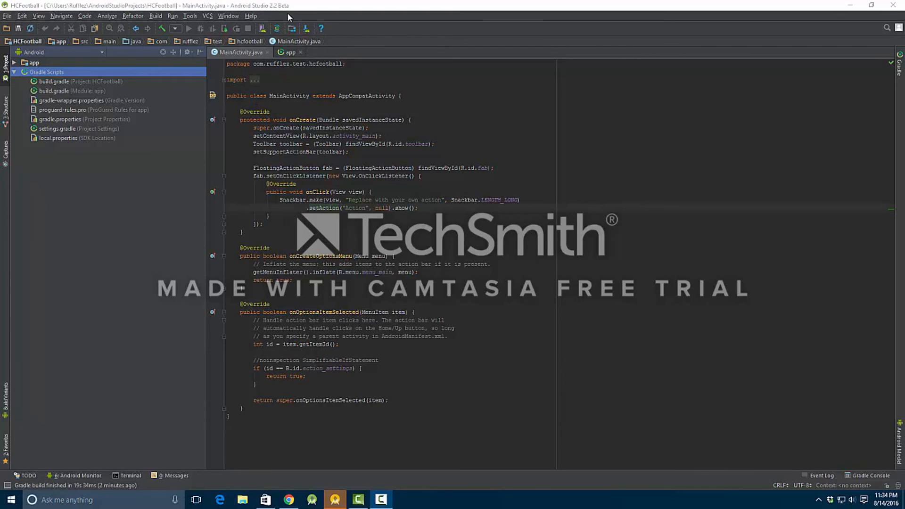
- Open the Android SDK settings, show the platform package details, and view the packages in the standalone SDK Manager
{"action": "left_click", "coordinate": [306, 29]}
{"action": "left_click", "coordinate": [306, 29]}
{"action": "left_click", "coordinate": [307, 28]}
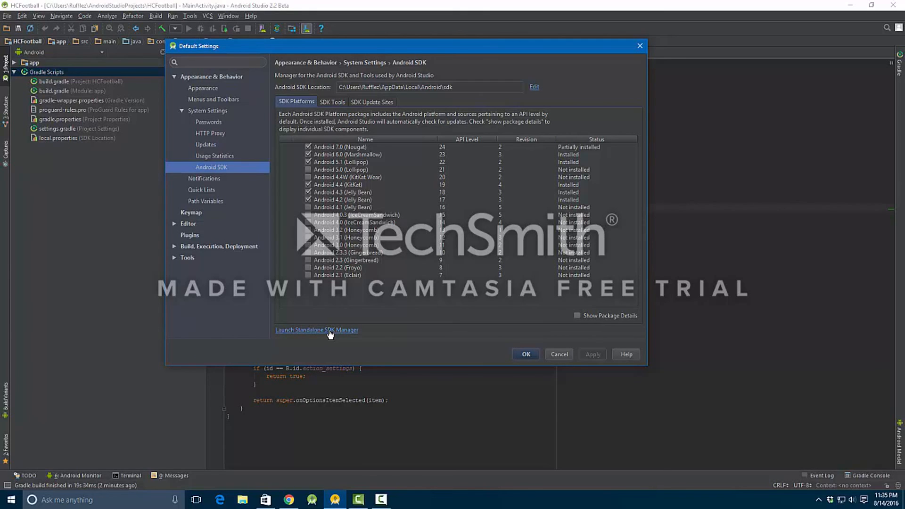
{"action": "left_click", "coordinate": [576, 315]}
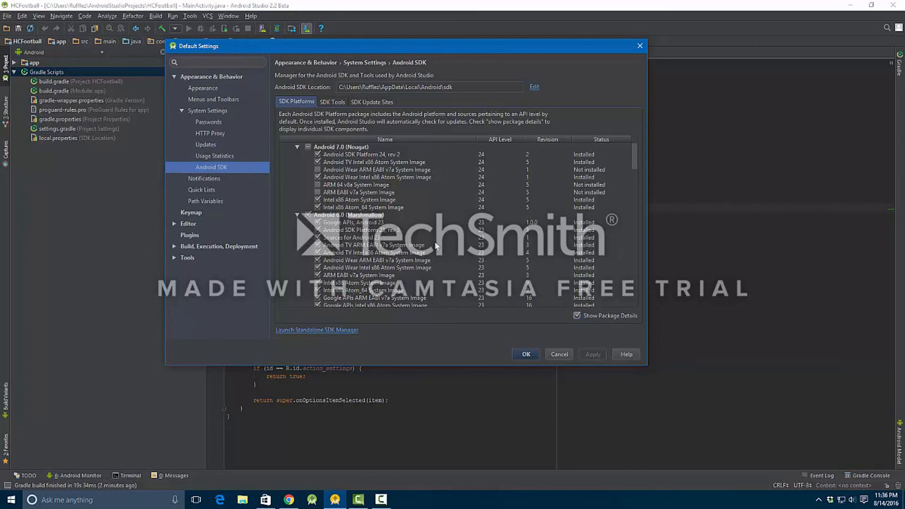
{"action": "left_click", "coordinate": [318, 326]}
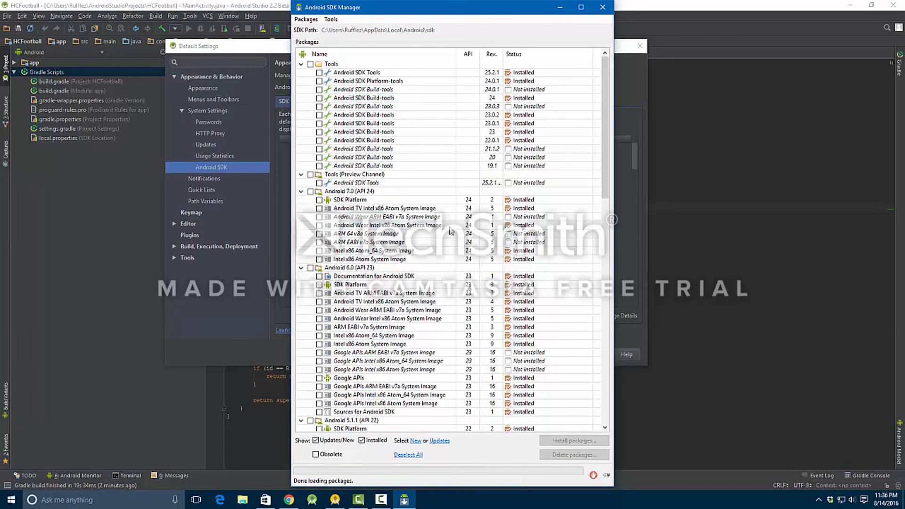
{"action": "left_click", "coordinate": [603, 10]}
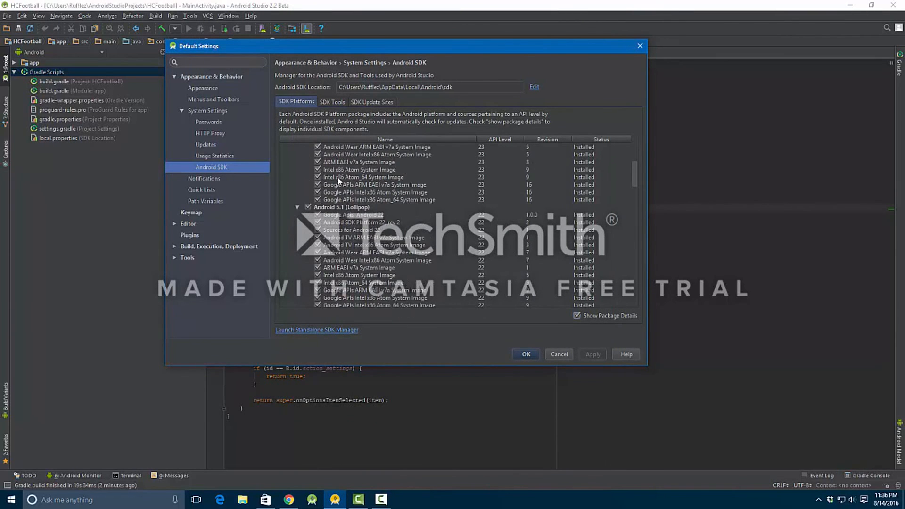
- Uninstall the Intel x86 Emulator Accelerator (HAXM installer) from the SDK tools, keeping the recommended 2,048 MiB RAM allocation
{"action": "left_click", "coordinate": [331, 101]}
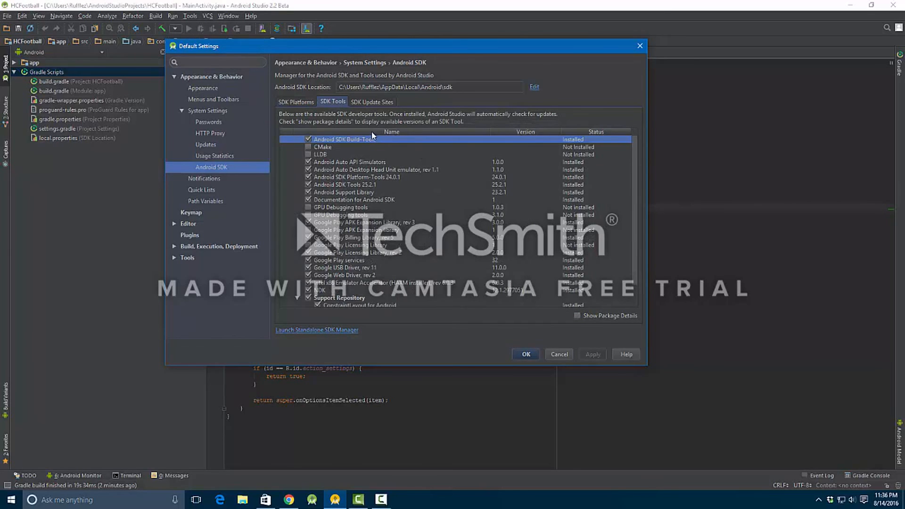
{"action": "scroll", "coordinate": [339, 222], "scroll_direction": "down", "scroll_amount": 1}
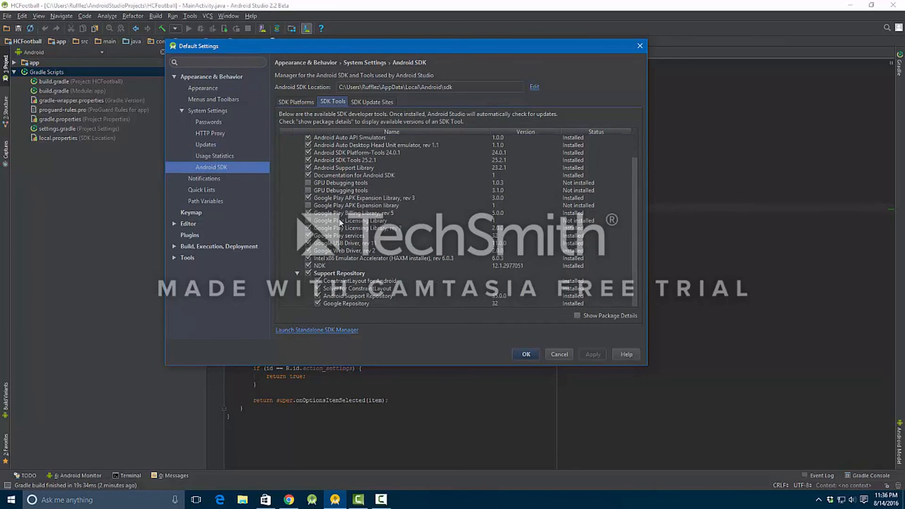
{"action": "left_click", "coordinate": [319, 259]}
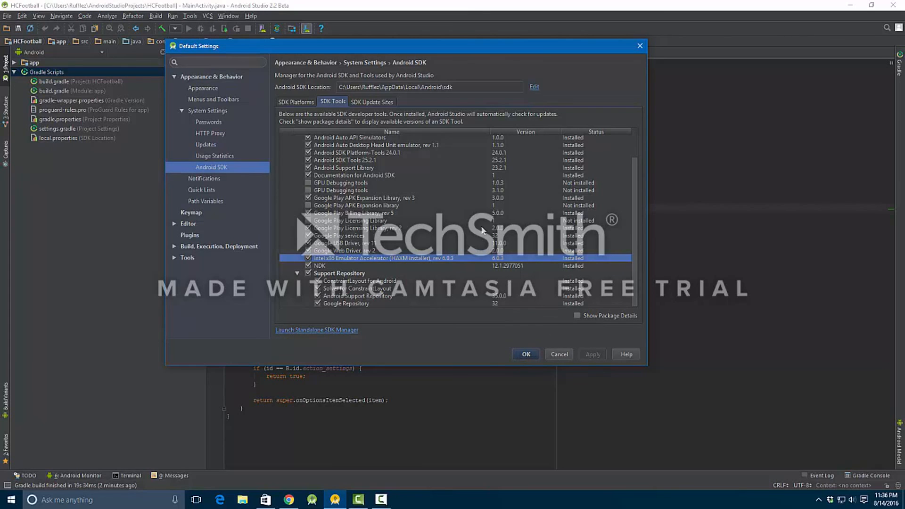
{"action": "left_click", "coordinate": [308, 258]}
{"action": "left_click", "coordinate": [594, 352]}
{"action": "left_click", "coordinate": [390, 234]}
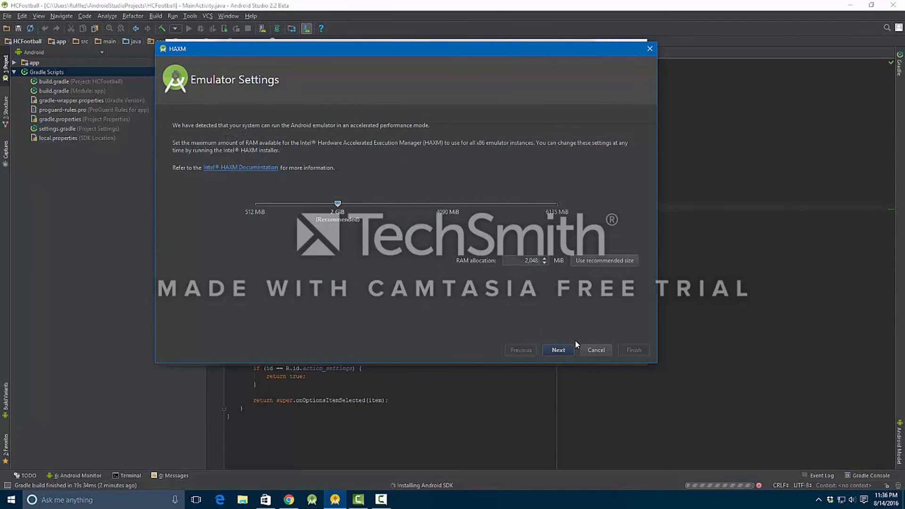
{"action": "left_click", "coordinate": [564, 347]}
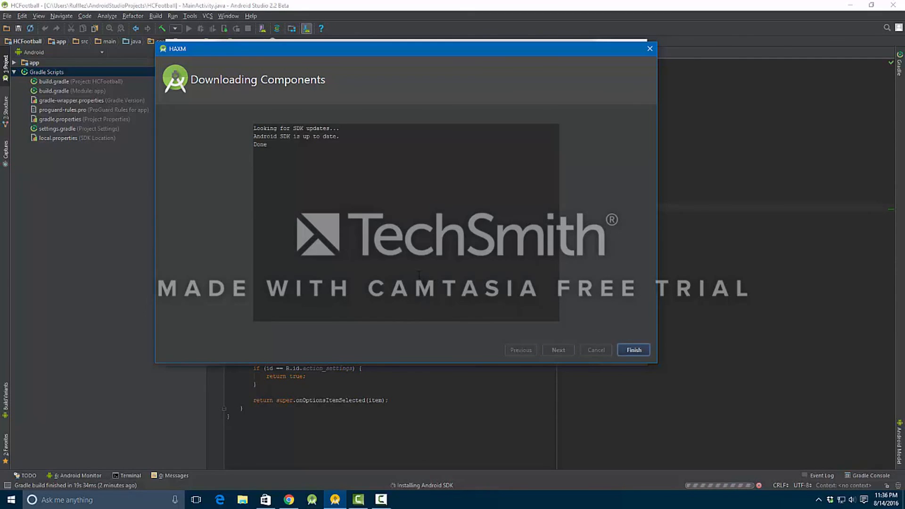
{"action": "left_click", "coordinate": [631, 350]}
{"action": "left_click", "coordinate": [563, 342]}
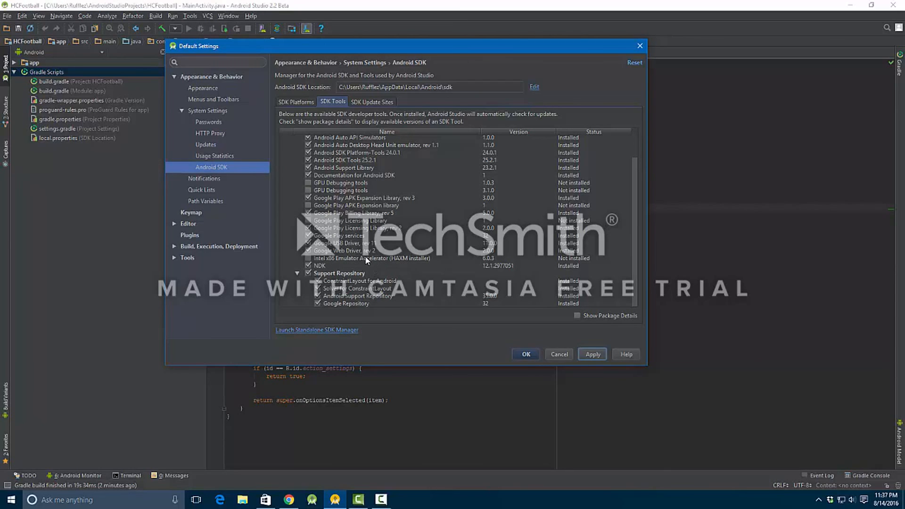
- Reinstall the Intel x86 Emulator Accelerator (HAXM installer) and finish its setup wizard with the offered RAM allocation
{"action": "left_click", "coordinate": [309, 259]}
{"action": "left_click", "coordinate": [592, 353]}
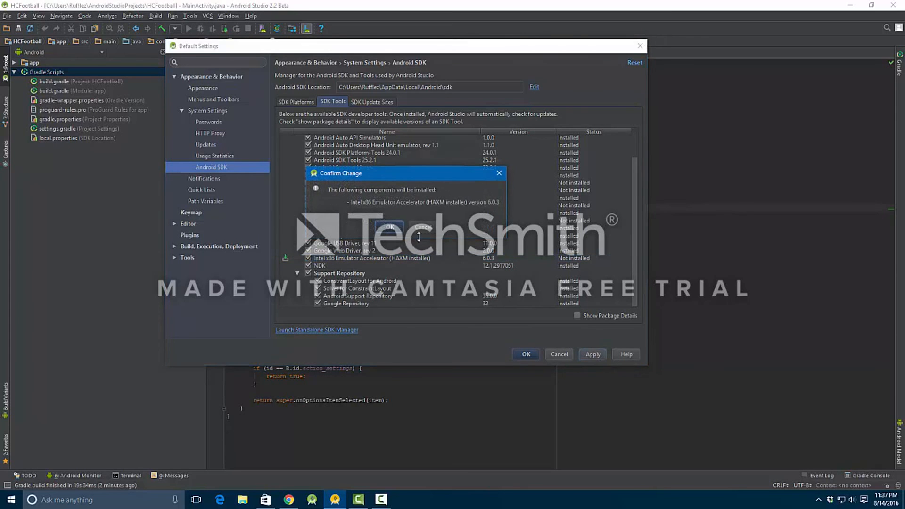
{"action": "left_click", "coordinate": [415, 232]}
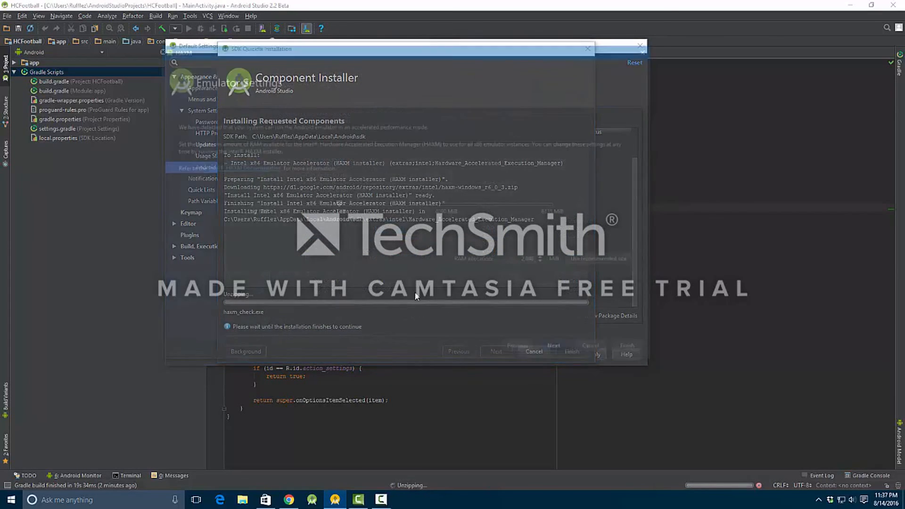
{"action": "left_click", "coordinate": [565, 349]}
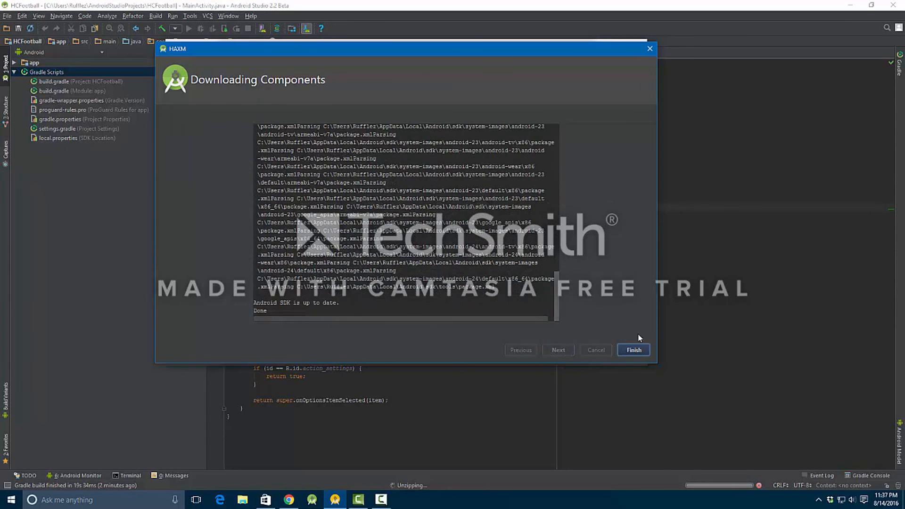
{"action": "left_click", "coordinate": [635, 349]}
{"action": "left_click", "coordinate": [583, 354]}
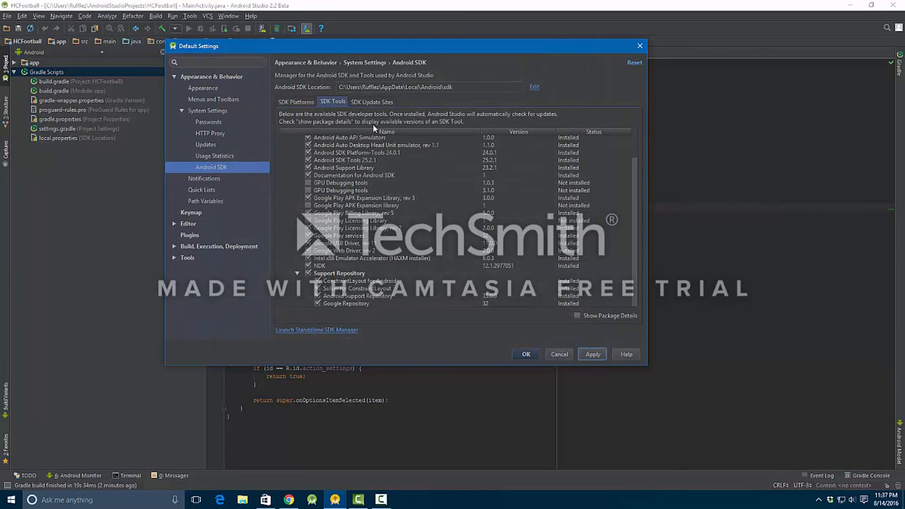
- Switch to File Explorer and open the user's profile folder on the C: drive, keeping the Android SDK location path in view
{"action": "left_click", "coordinate": [456, 86]}
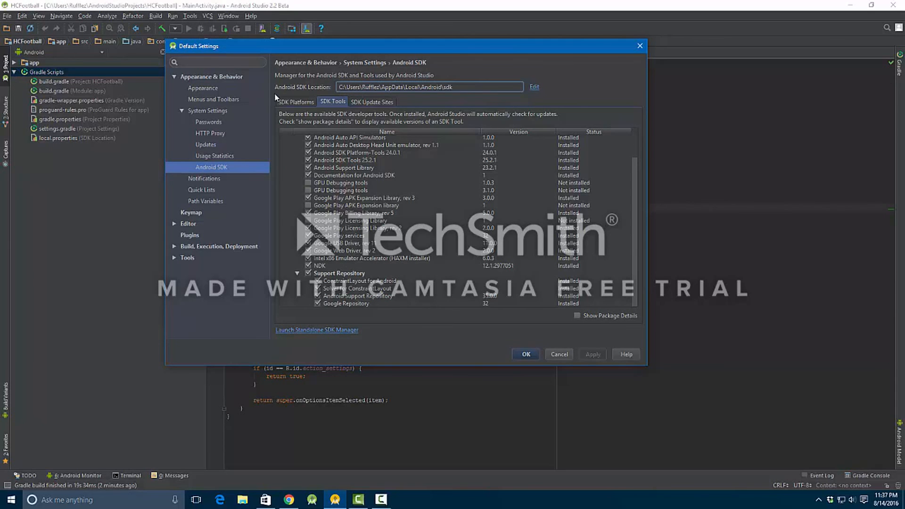
{"action": "left_click", "coordinate": [243, 500]}
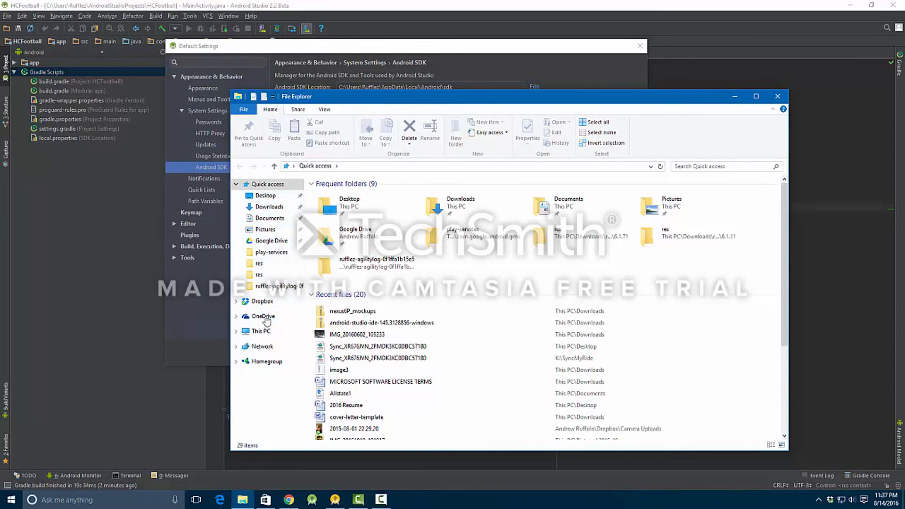
{"action": "left_click", "coordinate": [261, 331]}
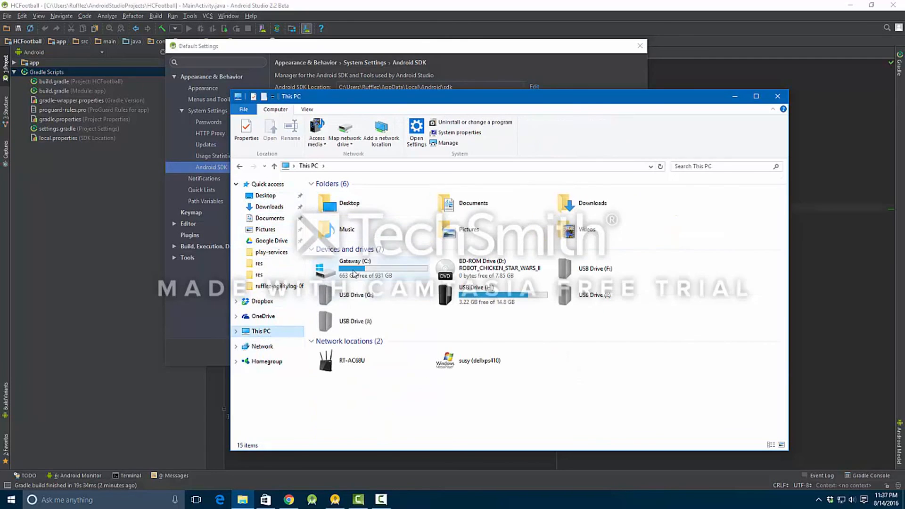
{"action": "double_click", "coordinate": [353, 268]}
{"action": "double_click", "coordinate": [329, 304]}
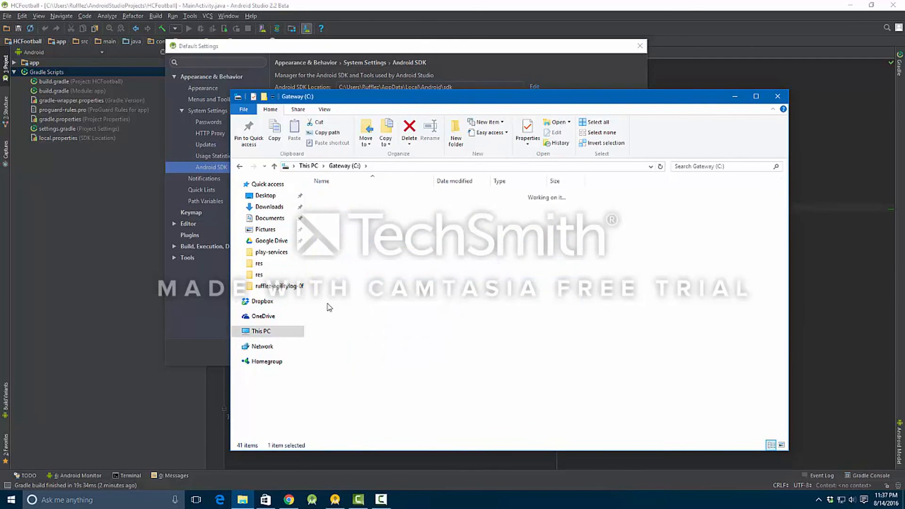
{"action": "double_click", "coordinate": [332, 235]}
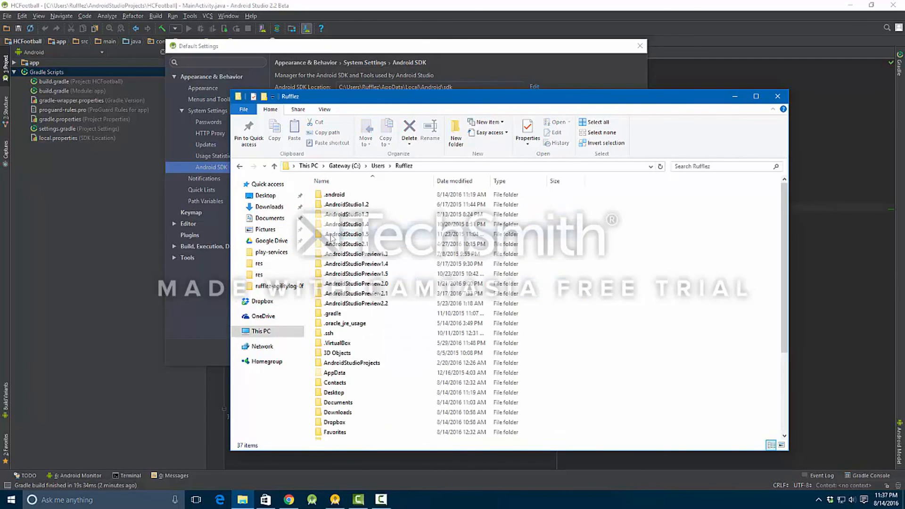
{"action": "left_click_drag", "start_coordinate": [360, 103], "coordinate": [352, 129]}
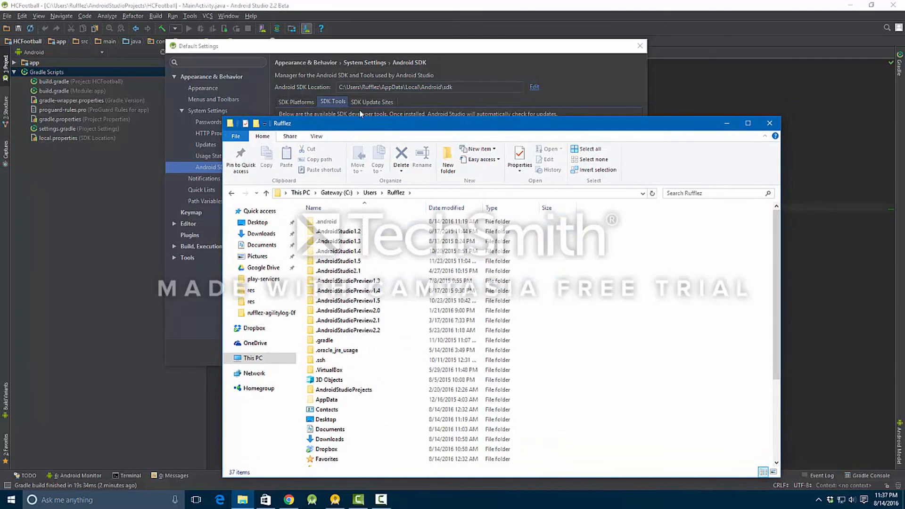
- Browse from the profile folder to AppData\Local\Android\sdk\extras\intel\Hardware_Accelerated_Execution_Manager
{"action": "double_click", "coordinate": [338, 401]}
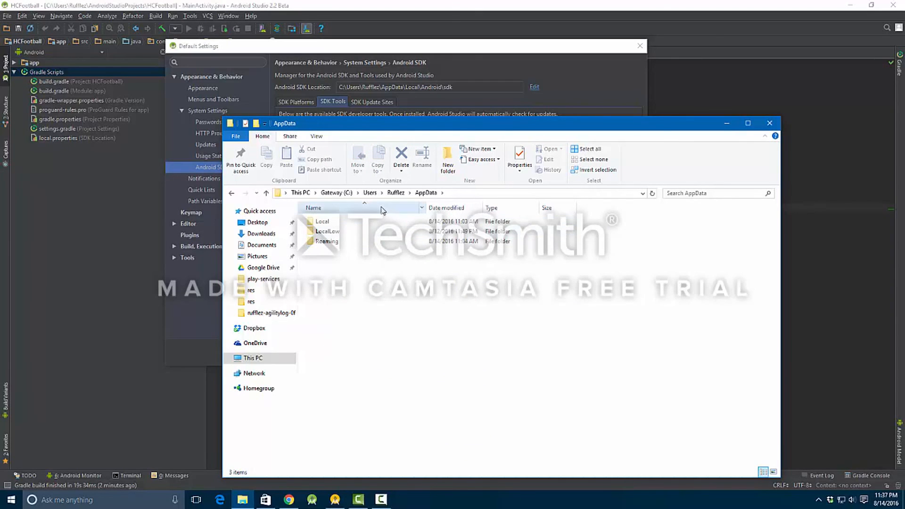
{"action": "double_click", "coordinate": [331, 221]}
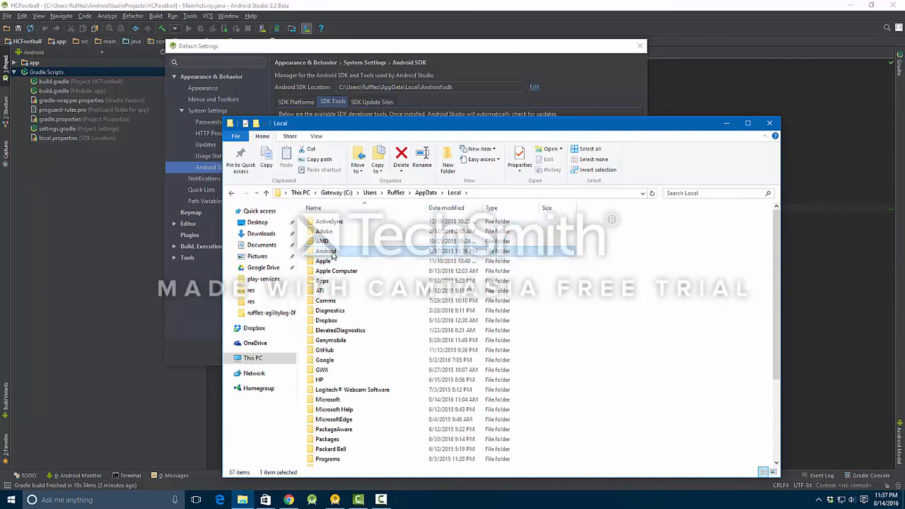
{"action": "double_click", "coordinate": [334, 251]}
{"action": "double_click", "coordinate": [328, 221]}
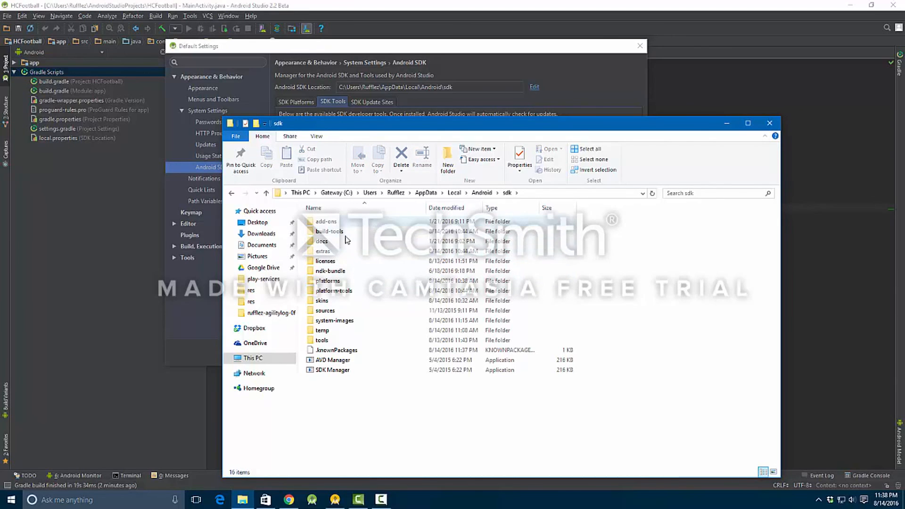
{"action": "double_click", "coordinate": [319, 252]}
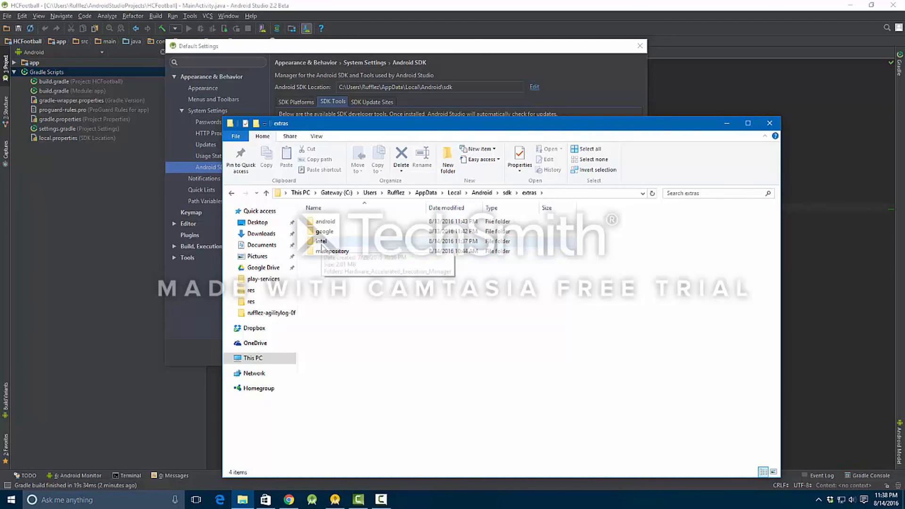
{"action": "double_click", "coordinate": [321, 242]}
{"action": "double_click", "coordinate": [328, 228]}
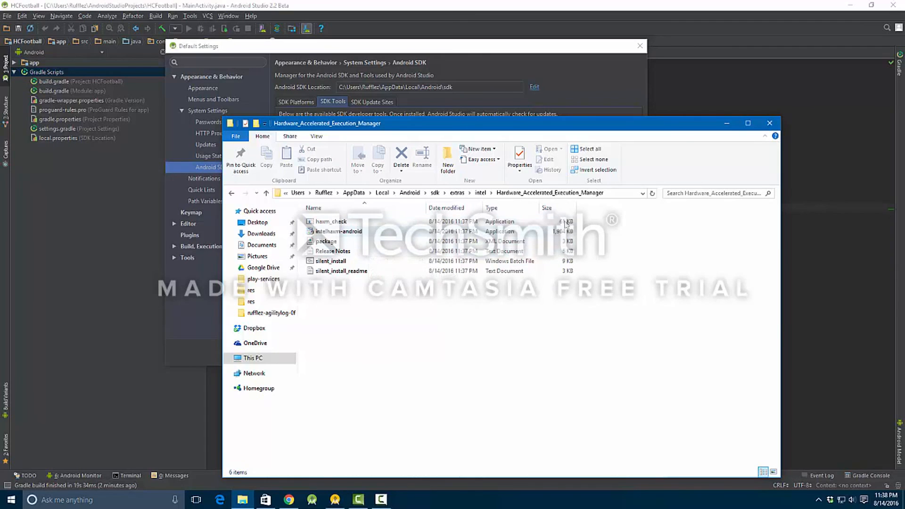
- Run intelhaxm-android and change the HAXM installation using the default 2.0 GB memory limit, closing the installer and its folder
{"action": "left_click", "coordinate": [325, 231]}
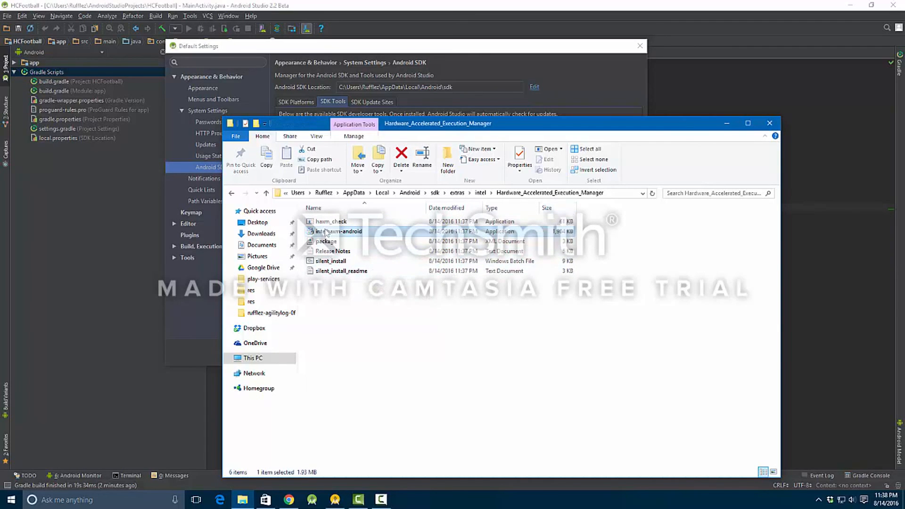
{"action": "double_click", "coordinate": [325, 231]}
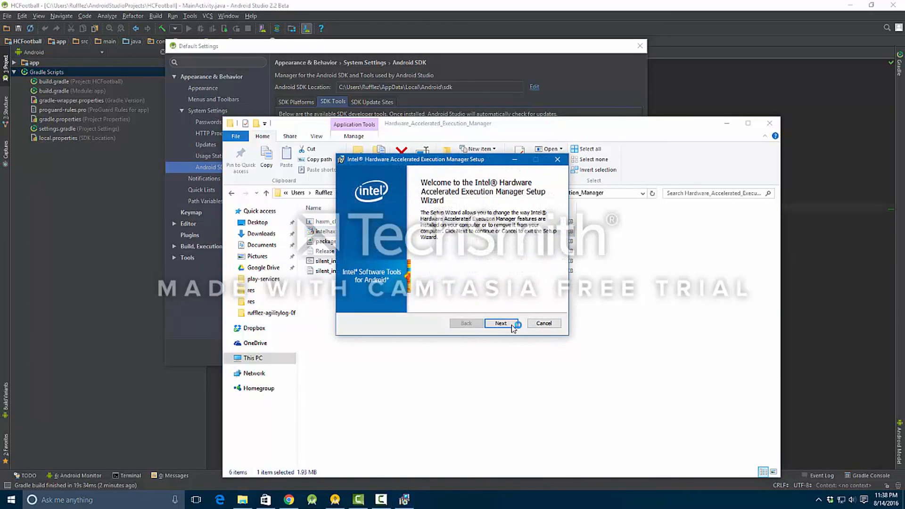
{"action": "left_click", "coordinate": [501, 323]}
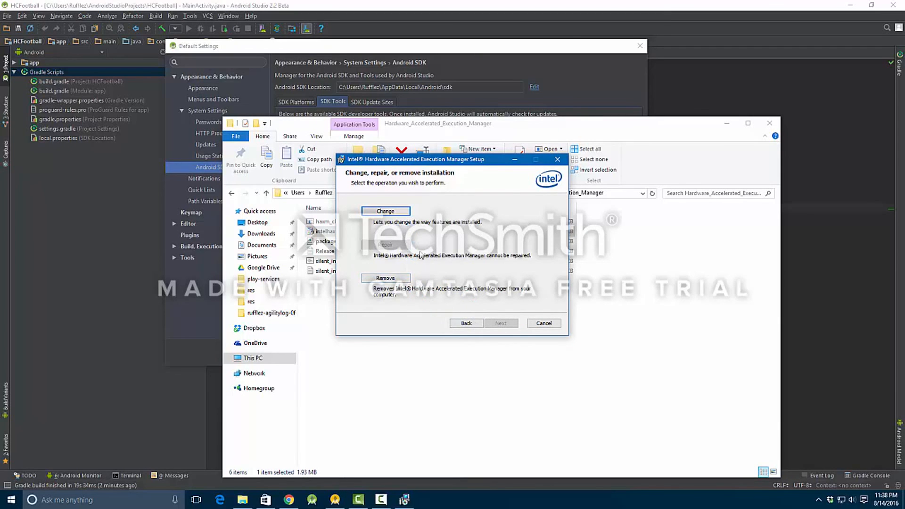
{"action": "left_click", "coordinate": [402, 215]}
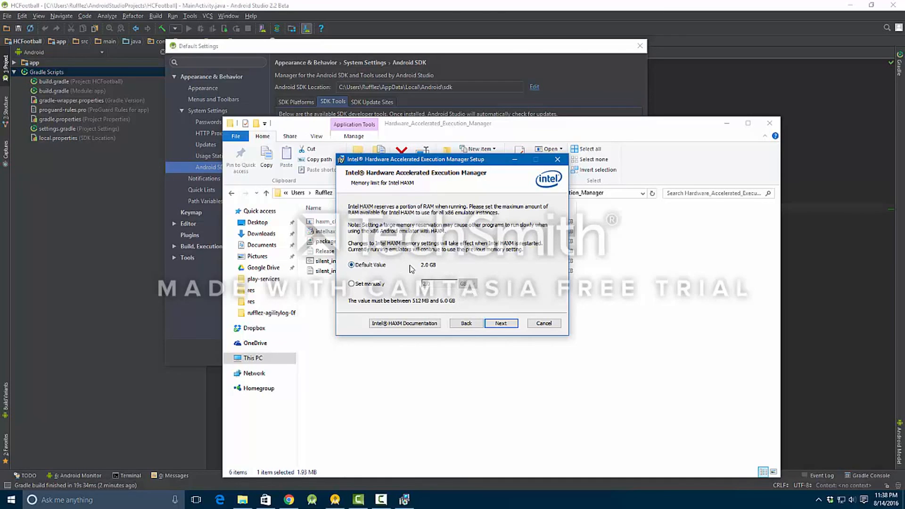
{"action": "left_click", "coordinate": [501, 327]}
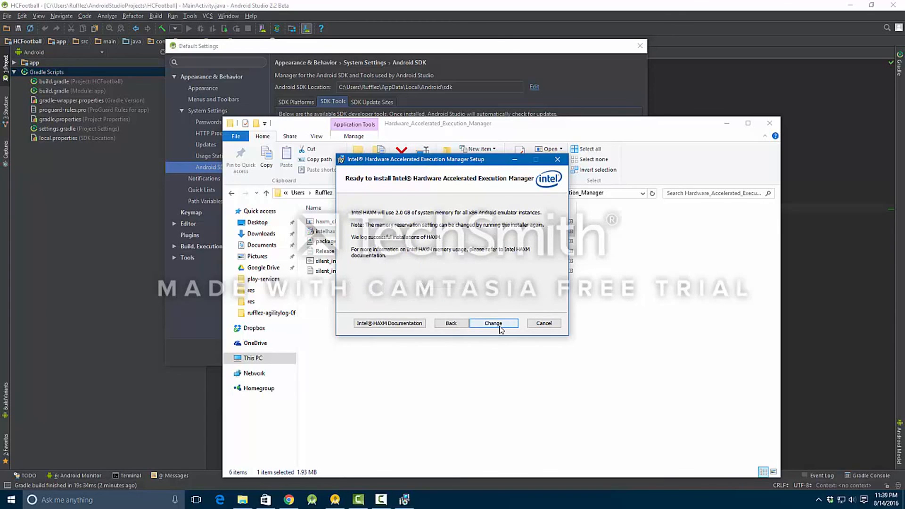
{"action": "left_click", "coordinate": [500, 326]}
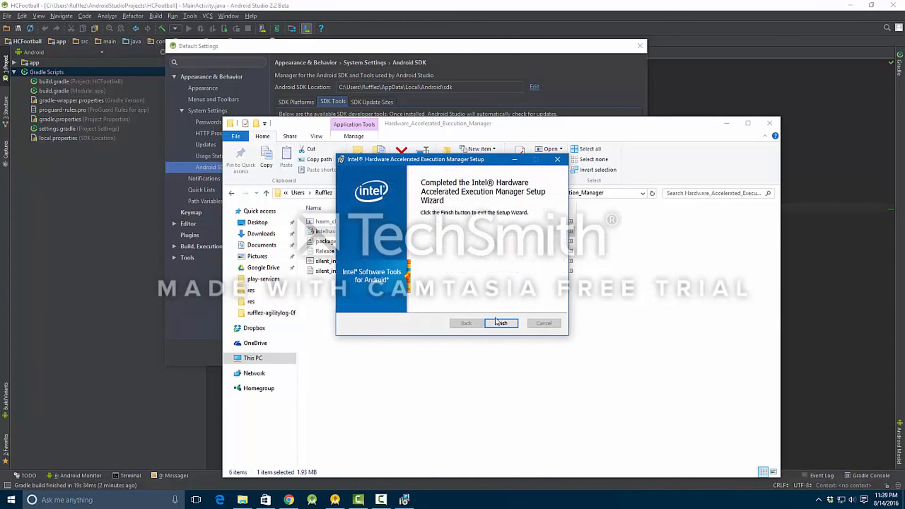
{"action": "left_click", "coordinate": [500, 325]}
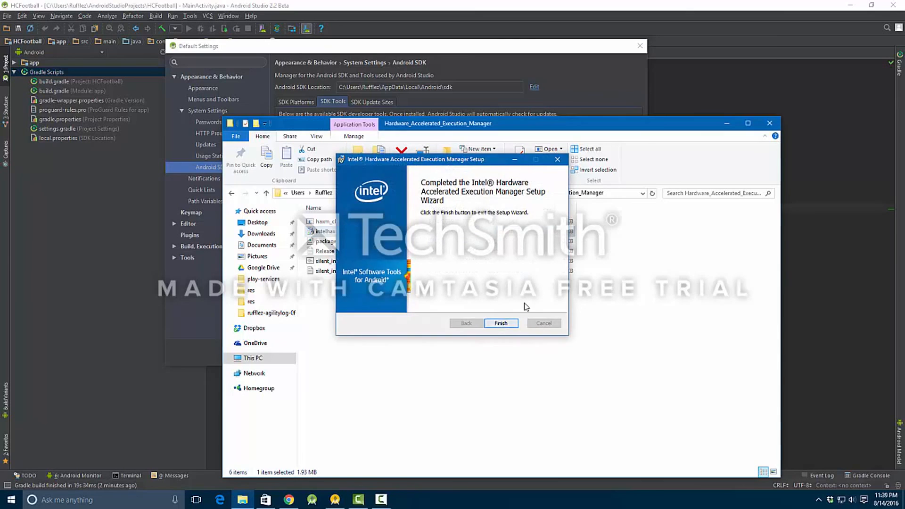
{"action": "left_click", "coordinate": [769, 123]}
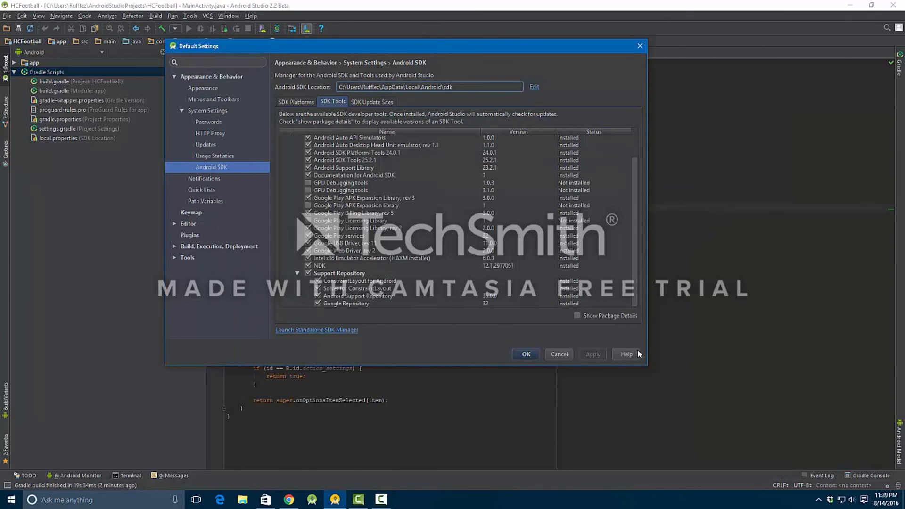
- Leave the SDK settings and look at the Nexus 5X API 21 HAXM TEST device in the Android Virtual Device Manager
{"action": "left_click", "coordinate": [561, 353]}
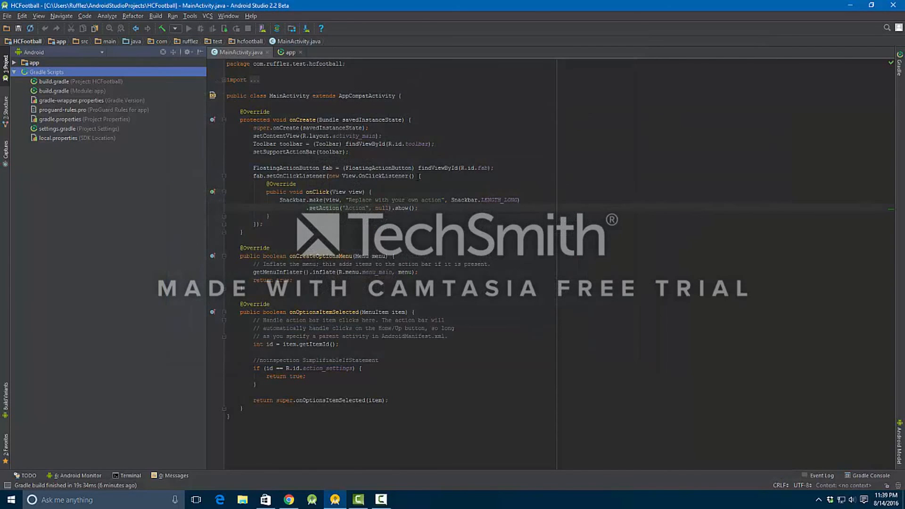
{"action": "left_click", "coordinate": [265, 28]}
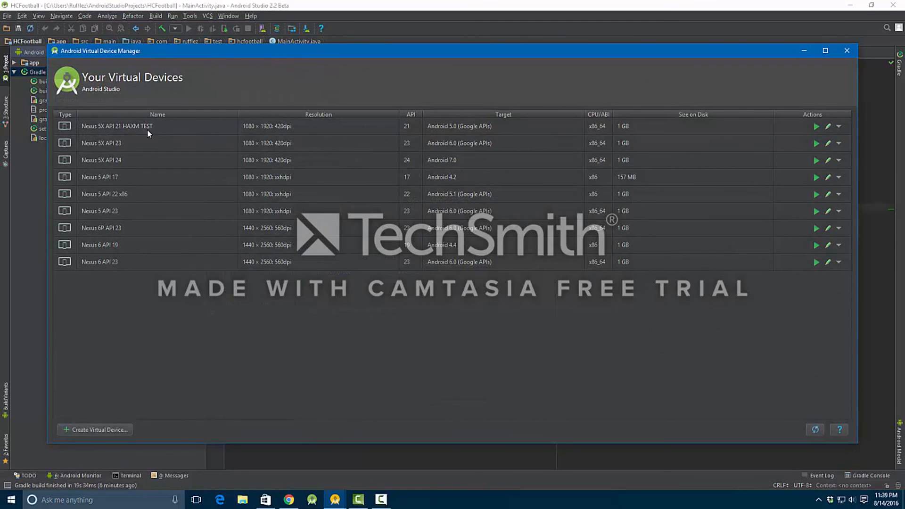
{"action": "left_click", "coordinate": [98, 129]}
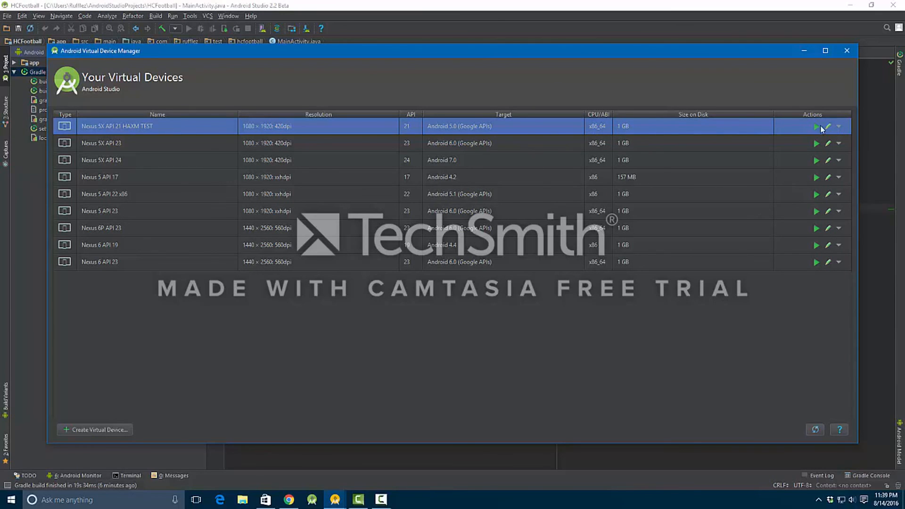
{"action": "left_click", "coordinate": [847, 51]}
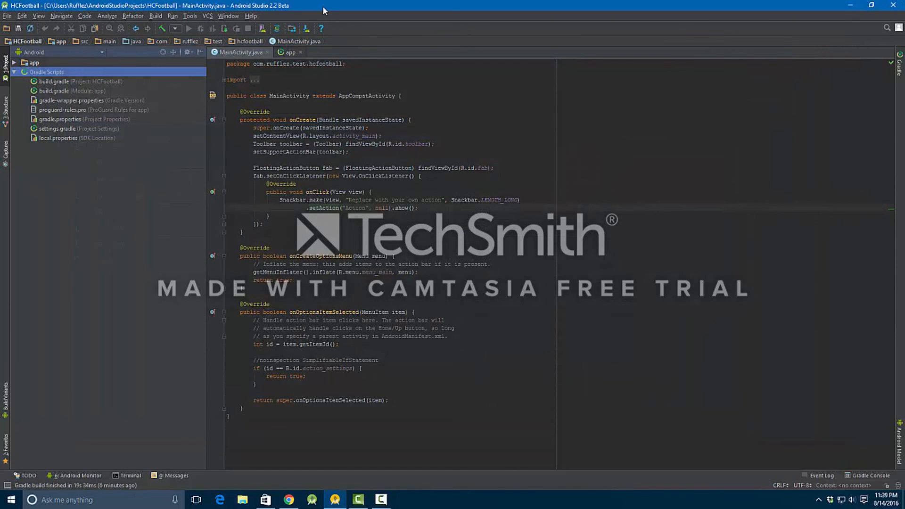